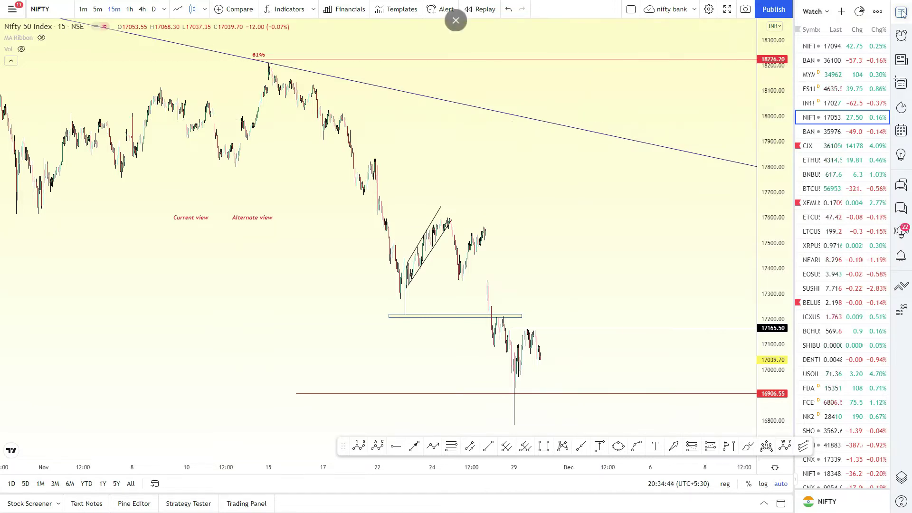
# - Move one row in the watchlist to load the MYM1! Micro E-mini Dow futures 1h chart
pyautogui.press('Up')
pyautogui.press('Up')
pyautogui.press('Up')
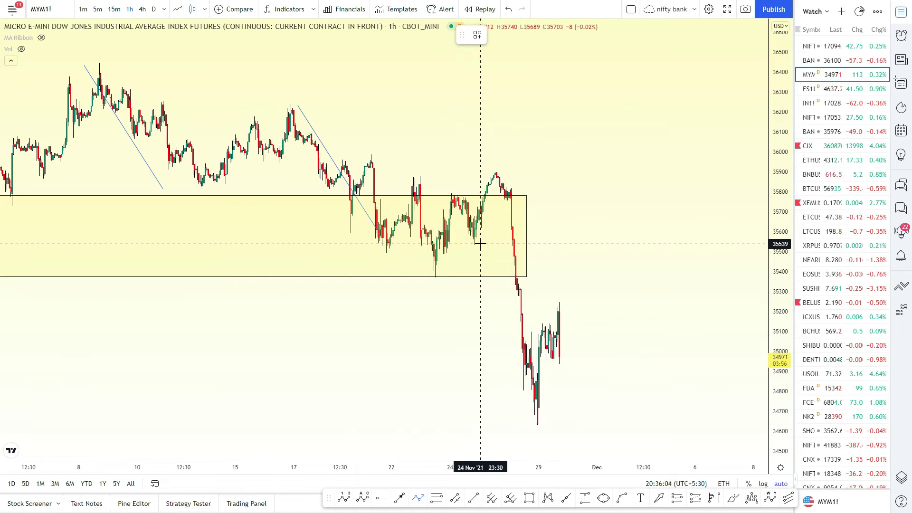
# - Draw a zigzag path from the 35900 swing high through the low, rebounding to about 35320
pyautogui.click(502, 167)
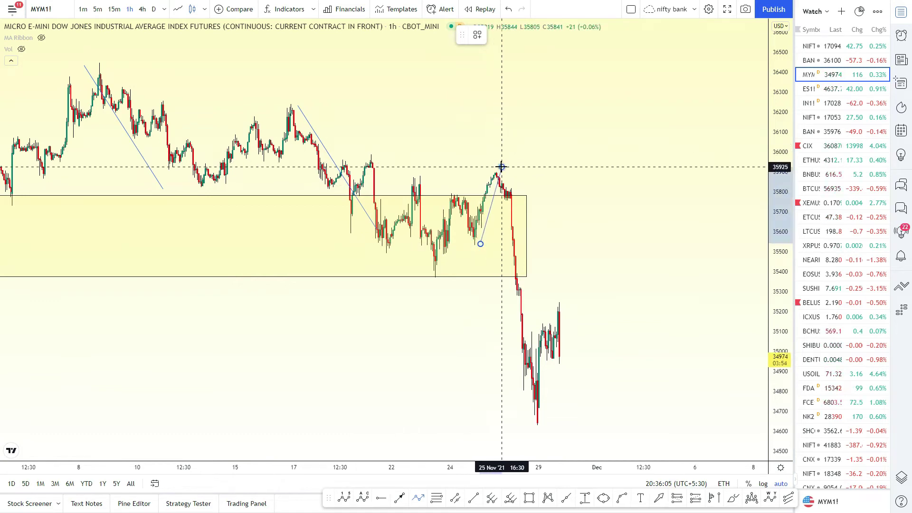
pyautogui.click(546, 423)
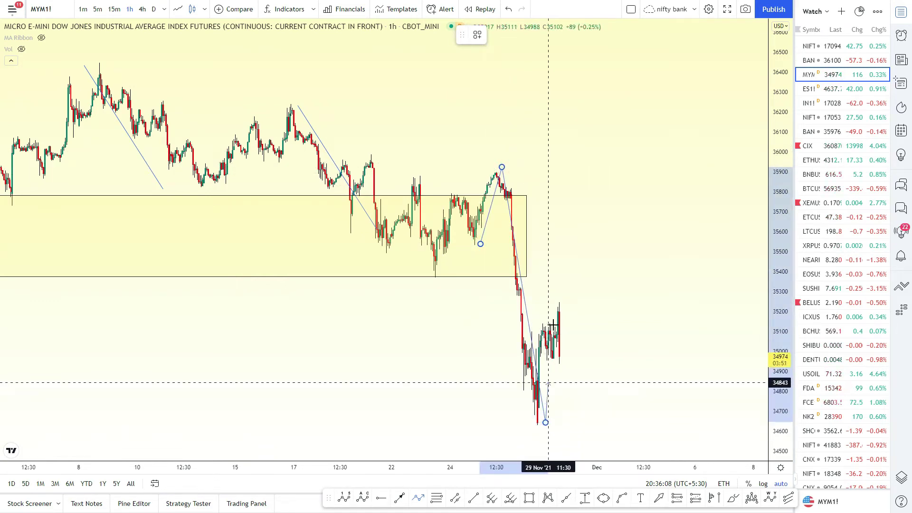
pyautogui.click(571, 308)
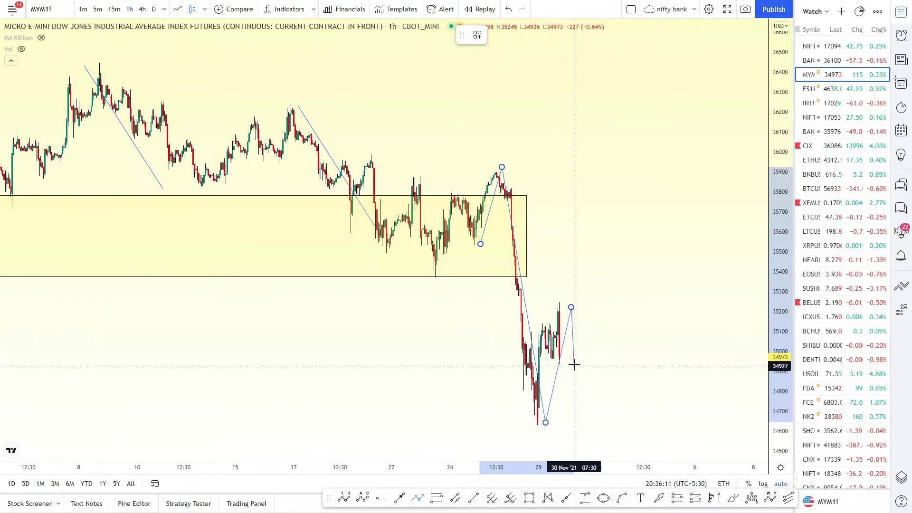
pyautogui.click(576, 364)
pyautogui.click(590, 344)
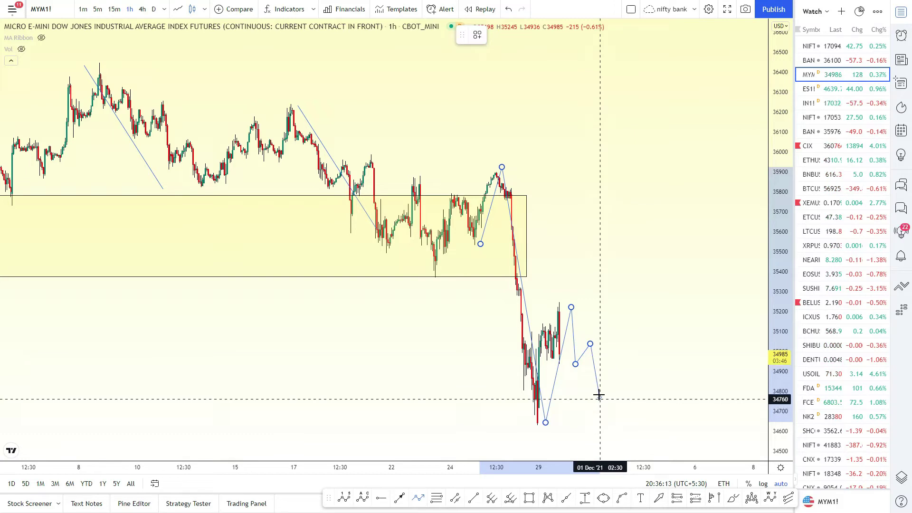
pyautogui.click(599, 395)
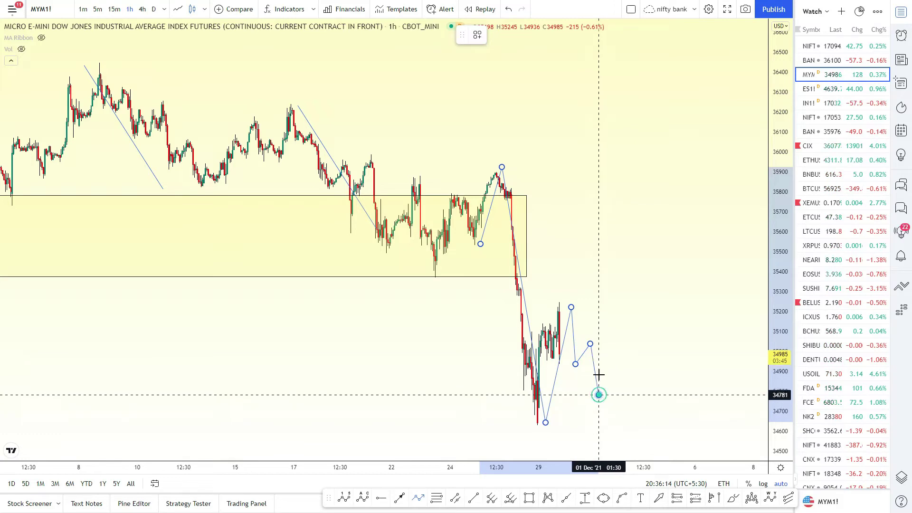
pyautogui.click(613, 287)
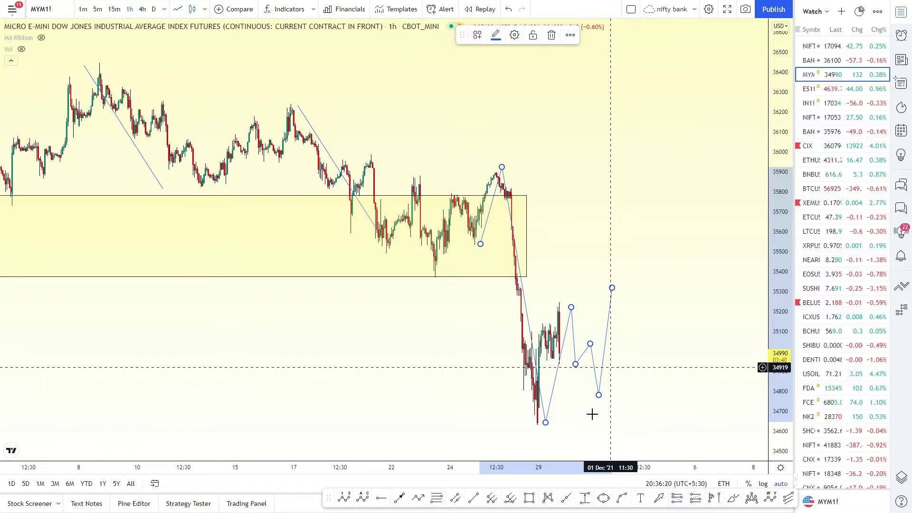
# - Add a downward projection arrow from the last peak to about 34500
pyautogui.click(612, 286)
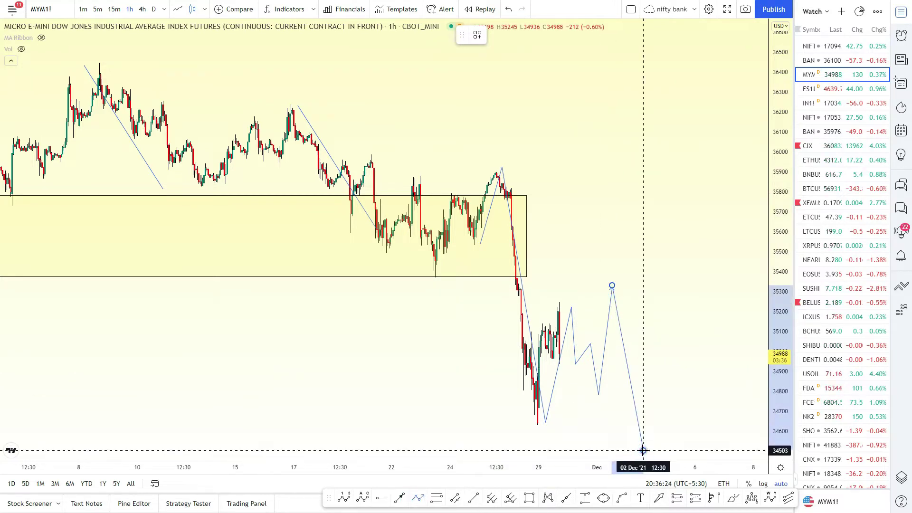
pyautogui.click(644, 450)
pyautogui.click(666, 391)
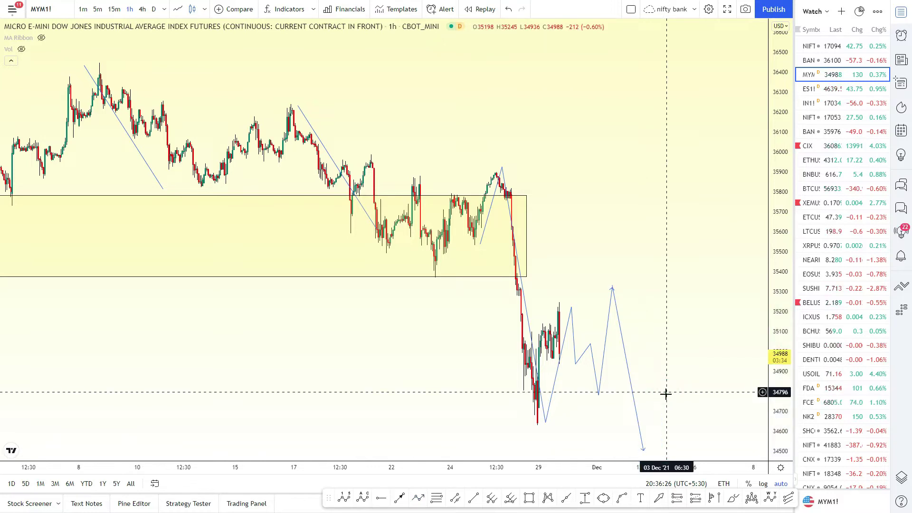
pyautogui.scroll(-1, 665, 394)
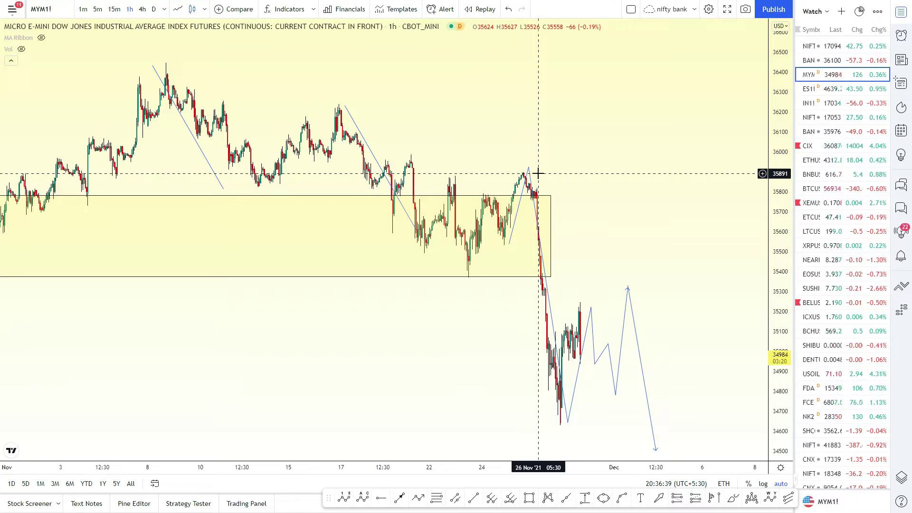
# - Select ES1! in the watchlist to show the S&P 500 E-mini futures 1h chart
pyautogui.press('Down')
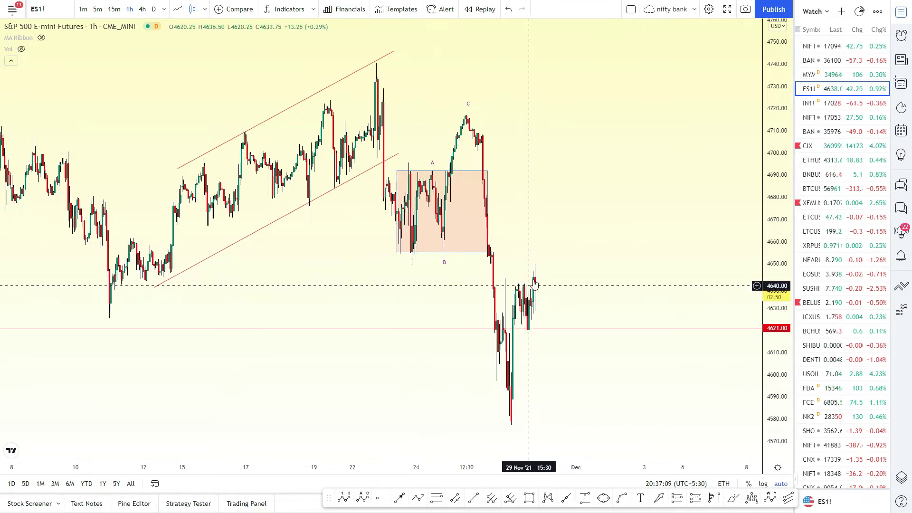
# - Draw a Path from the 4581 low via 4643, 4632, 4640 and 4612, ending with an arrow near 4657
pyautogui.click(419, 499)
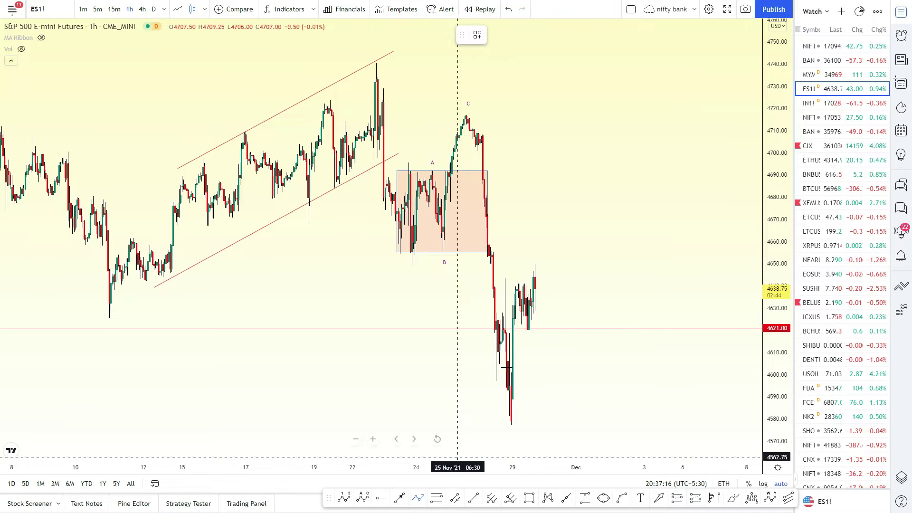
pyautogui.click(521, 415)
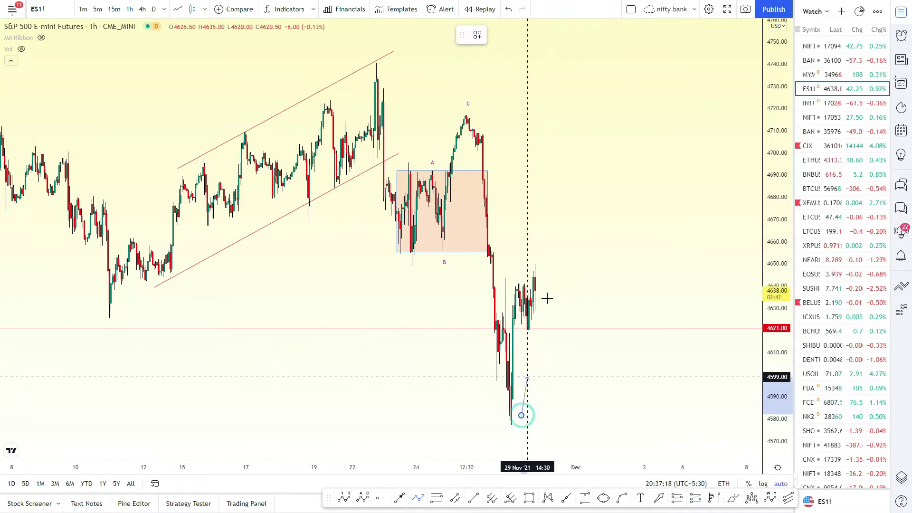
pyautogui.click(556, 276)
pyautogui.click(561, 307)
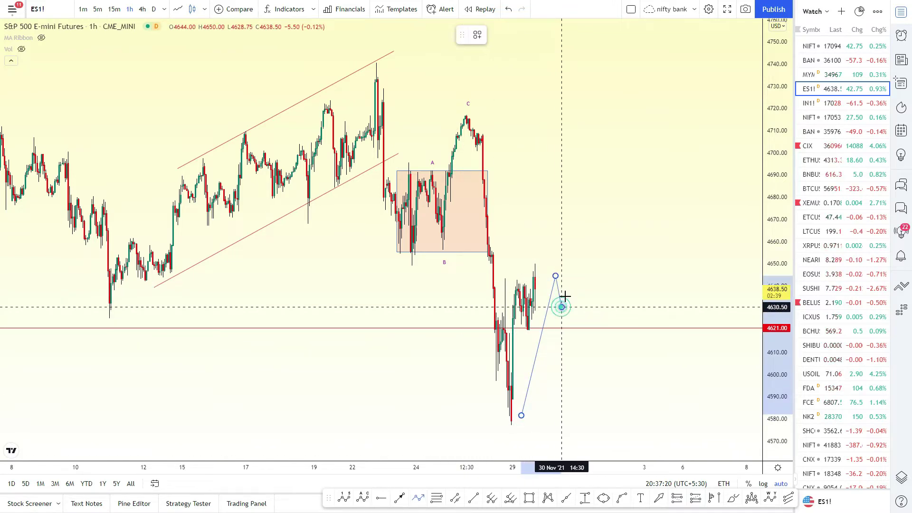
pyautogui.click(577, 293)
pyautogui.click(588, 347)
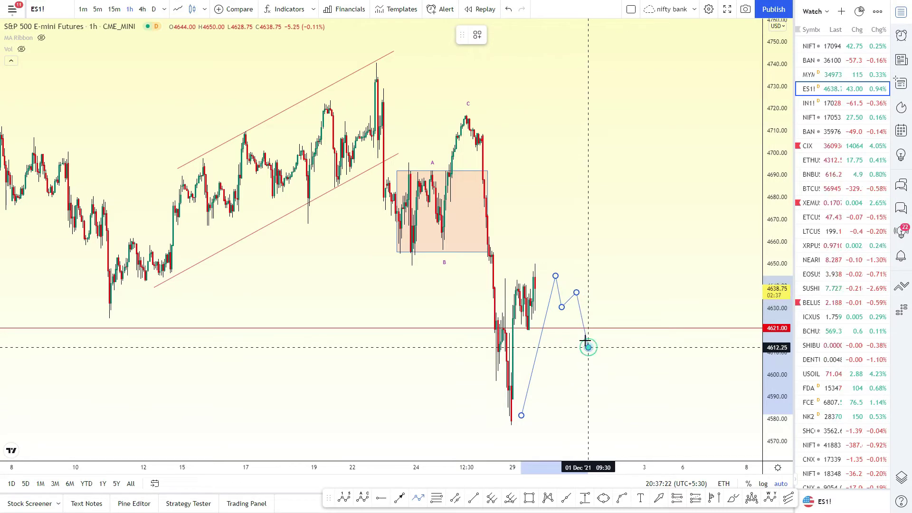
pyautogui.doubleClick(607, 243)
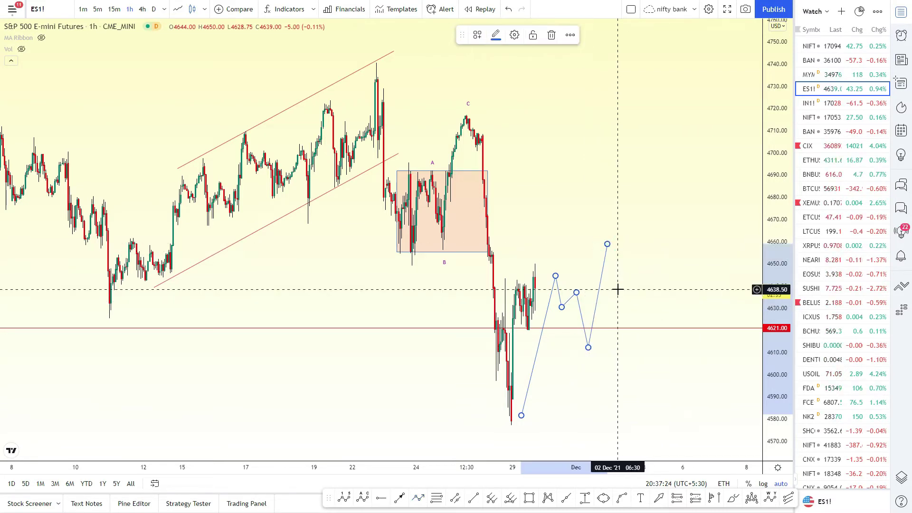
pyautogui.click(616, 296)
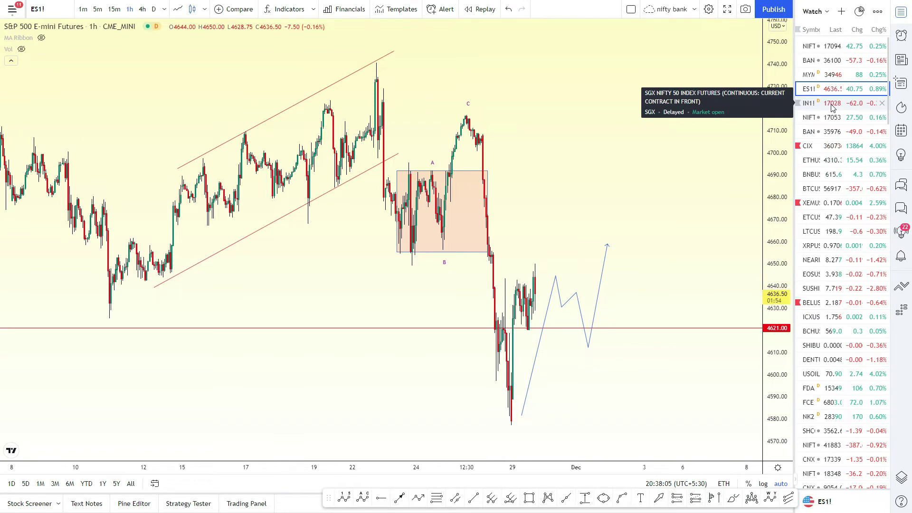
# - On the SGX Nifty chart, draw a Path from the 17200 high via 17130 to about 16930
pyautogui.click(831, 105)
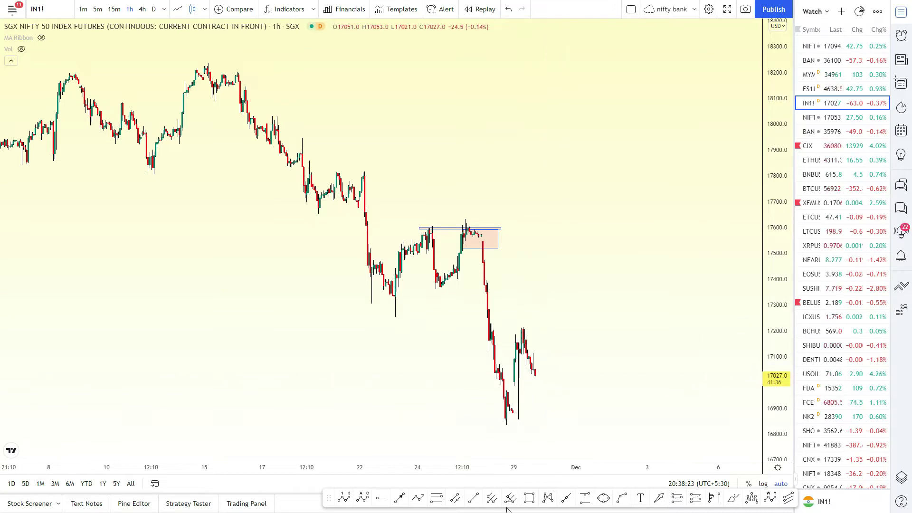
pyautogui.click(416, 500)
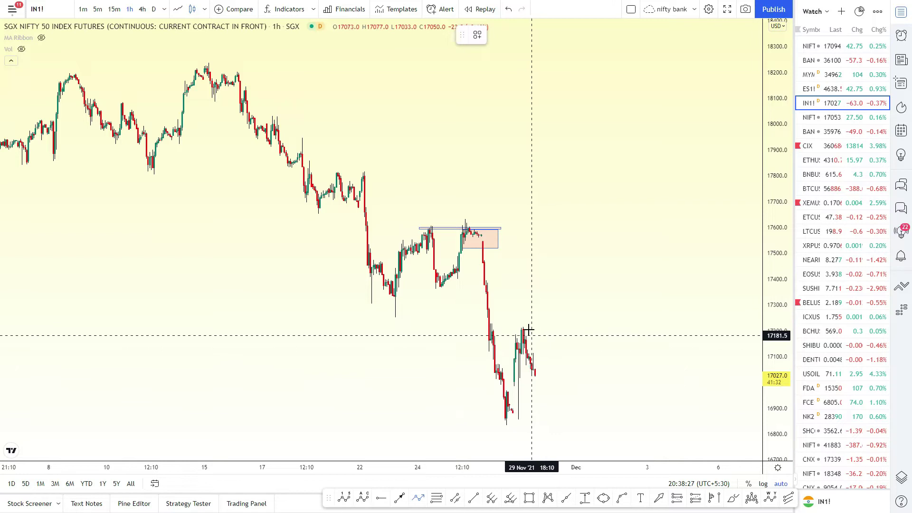
pyautogui.click(527, 329)
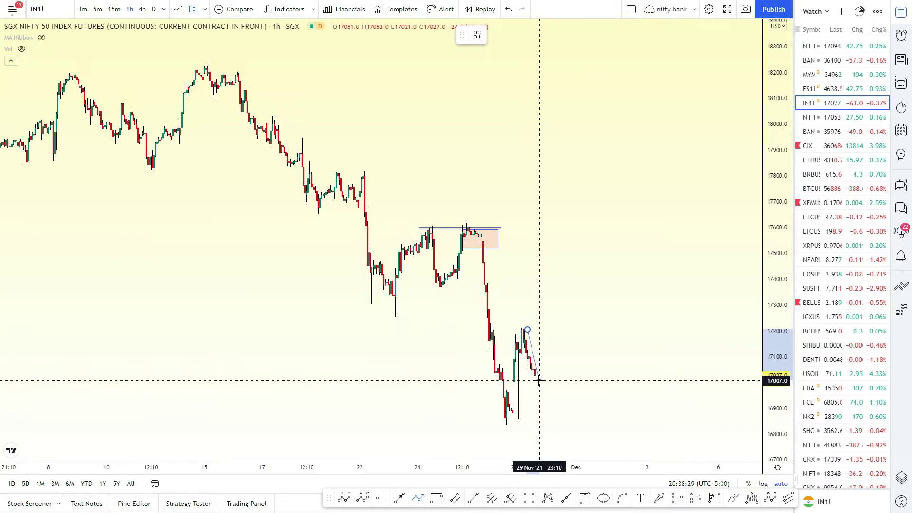
pyautogui.click(539, 381)
pyautogui.click(545, 360)
pyautogui.click(550, 373)
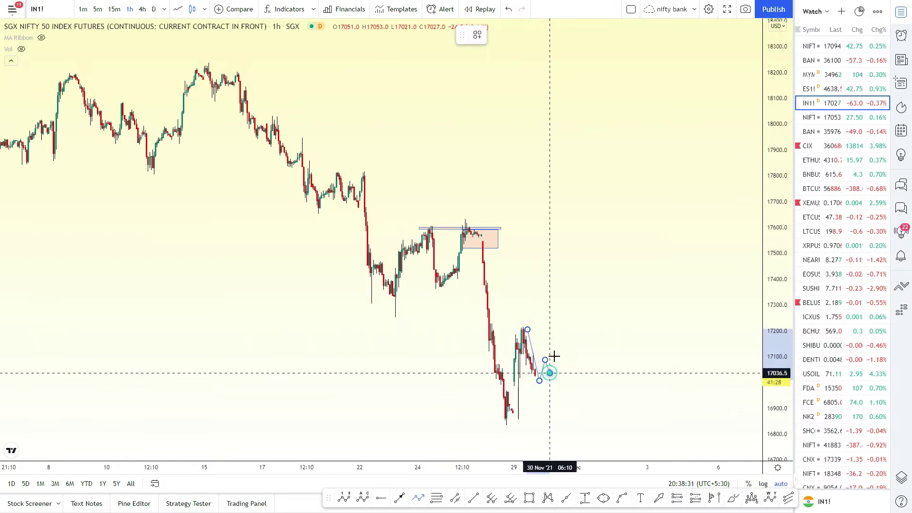
pyautogui.click(557, 347)
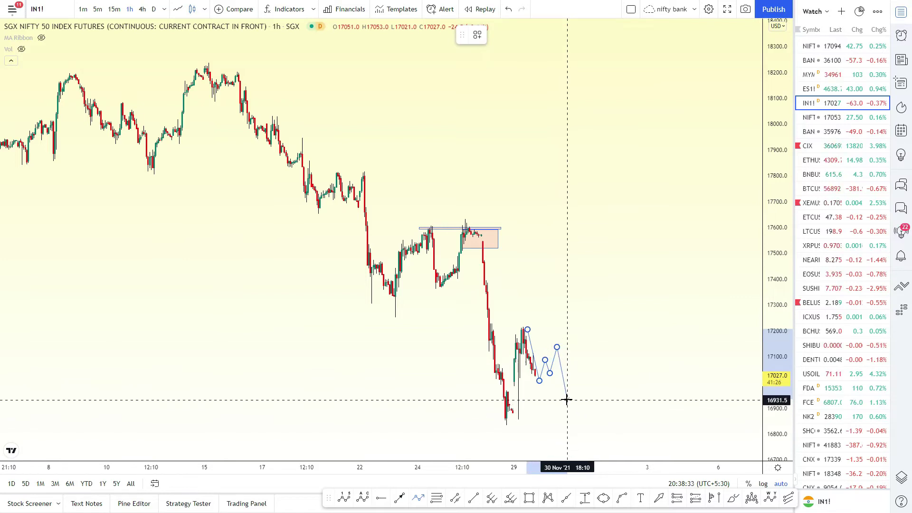
pyautogui.click(567, 399)
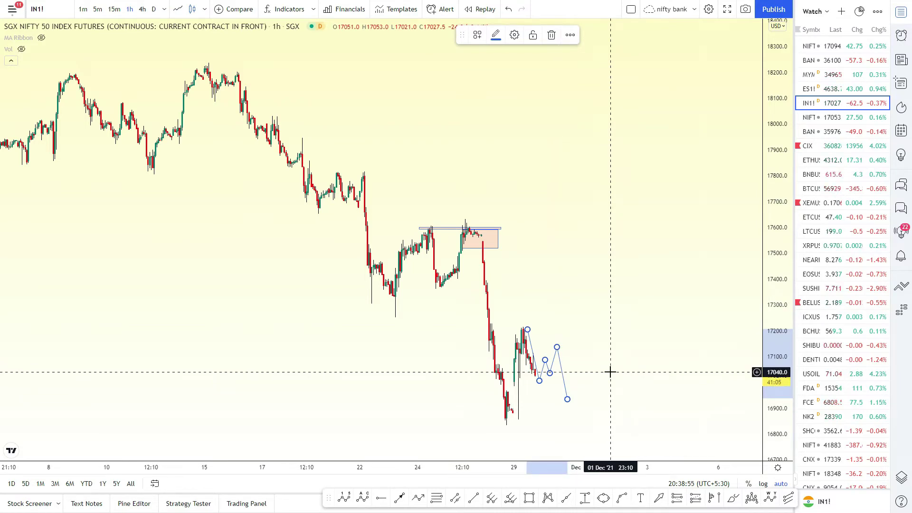
# - Load NIFTY on 5-minute candles and draw a trend line from the 29 Nov low to recent highs
pyautogui.press('Down')
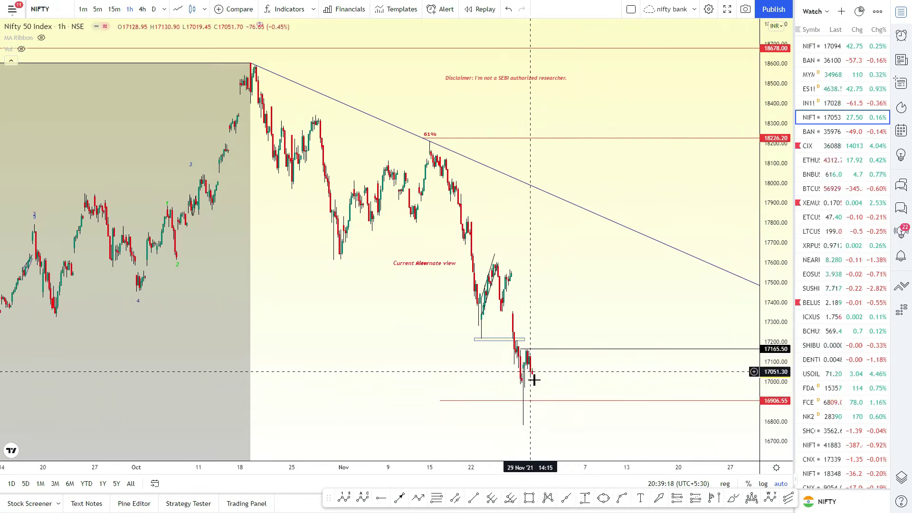
pyautogui.write('5')
pyautogui.press('Return')
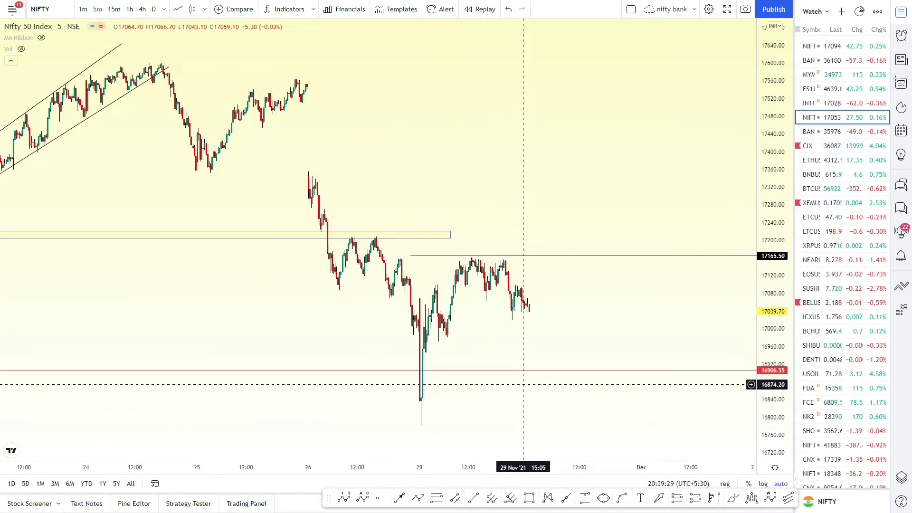
pyautogui.click(471, 499)
pyautogui.click(421, 424)
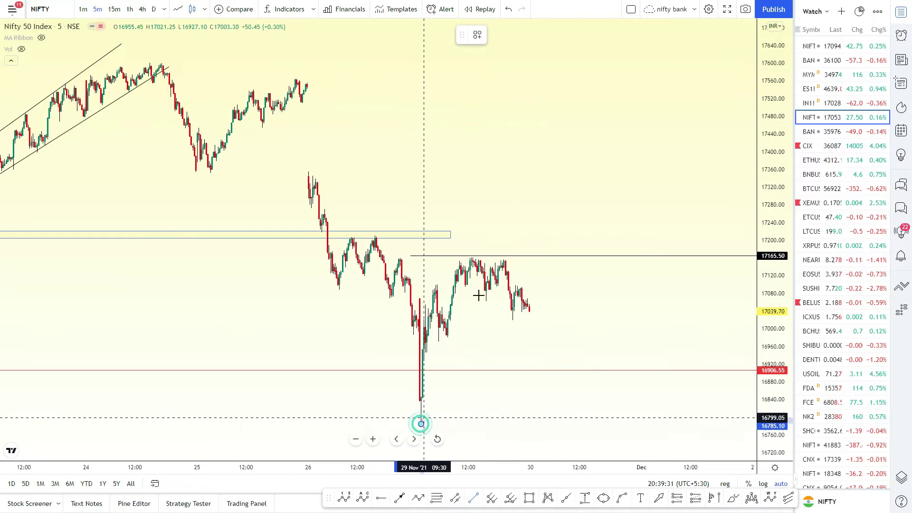
pyautogui.click(488, 260)
pyautogui.doubleClick(488, 259)
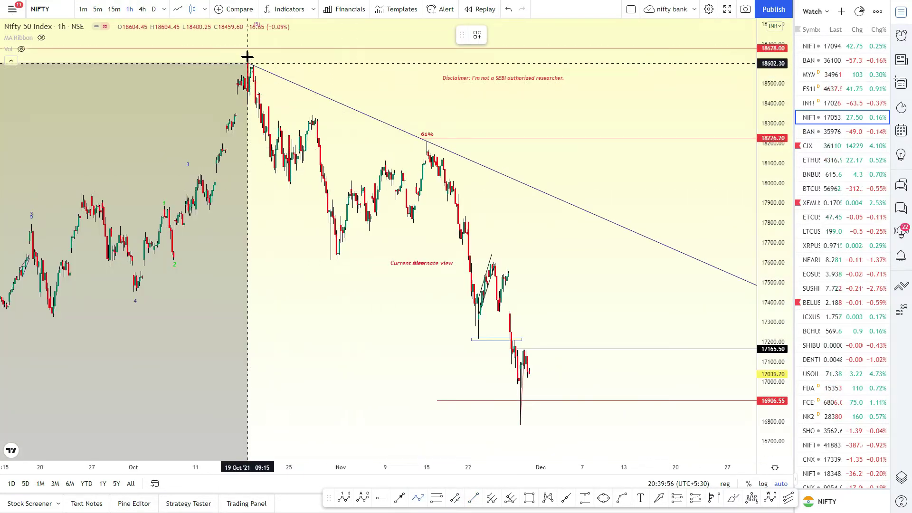
# - Start a zigzag from the October high through the swing points down to the 29 Nov low
pyautogui.click(250, 57)
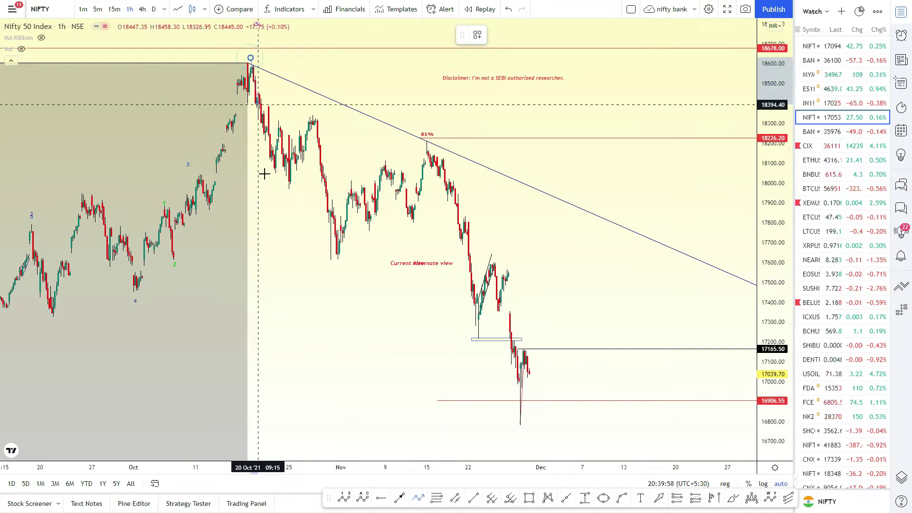
pyautogui.click(286, 191)
pyautogui.click(319, 109)
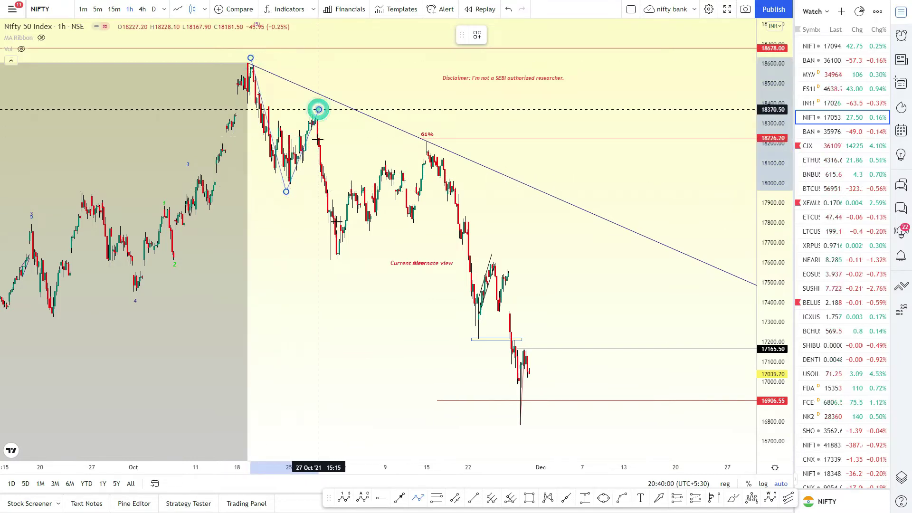
pyautogui.click(337, 264)
pyautogui.click(427, 145)
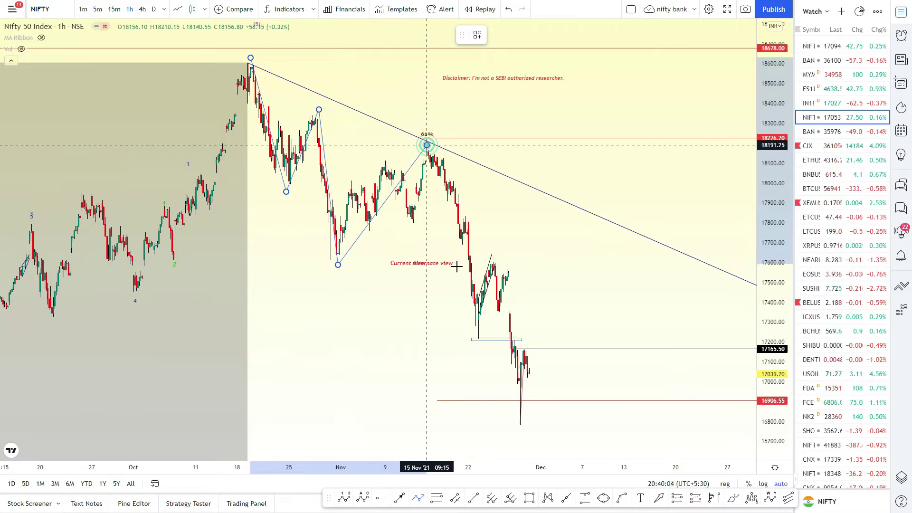
pyautogui.click(469, 342)
pyautogui.click(498, 260)
pyautogui.click(530, 421)
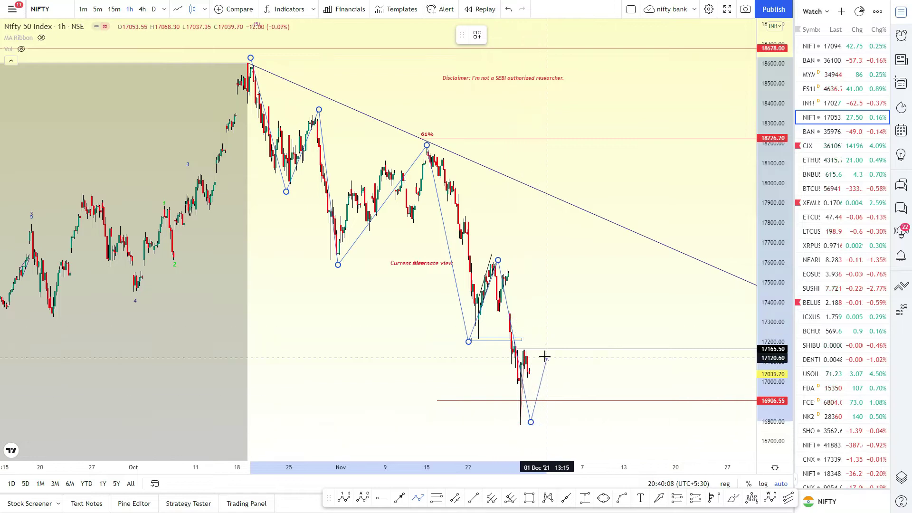
# - Project the zigzag to 17200, 17050 and 17480, then return to 5-minute candles
pyautogui.click(547, 338)
pyautogui.click(558, 375)
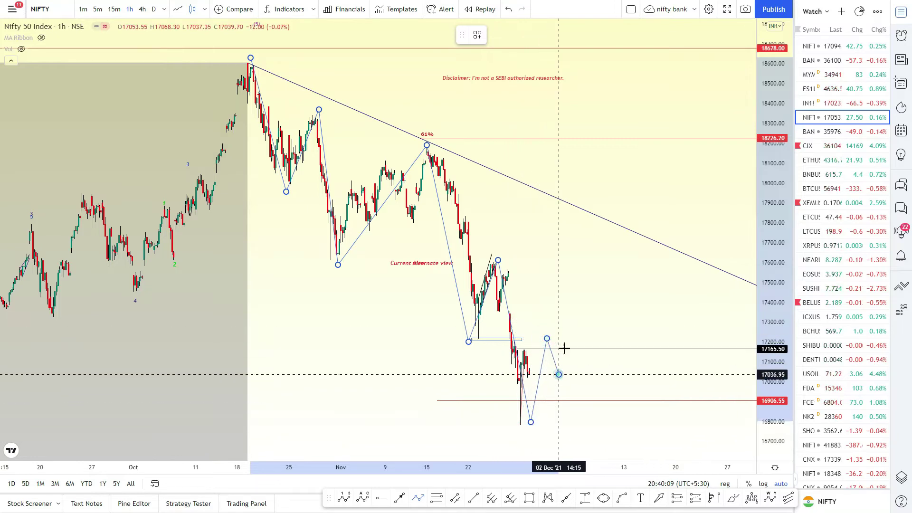
pyautogui.click(579, 285)
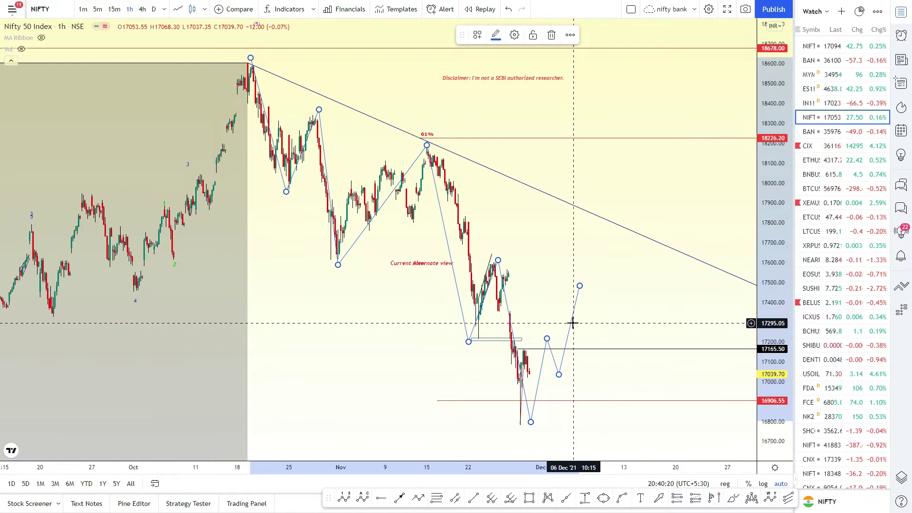
pyautogui.press('5')
pyautogui.press('Return')
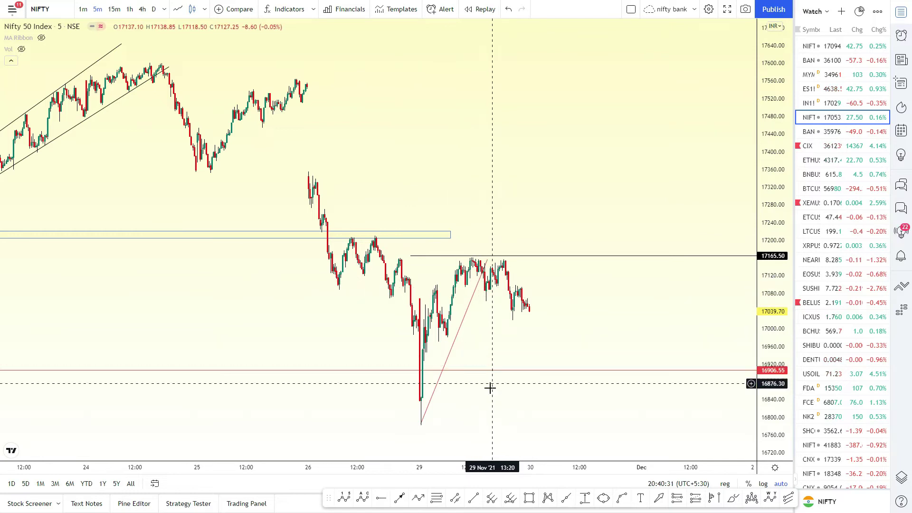
# - Draw a Path from the pre-gap high via the 29 Nov low and 17165, projecting 17120, 16880, then 17400
pyautogui.click(416, 499)
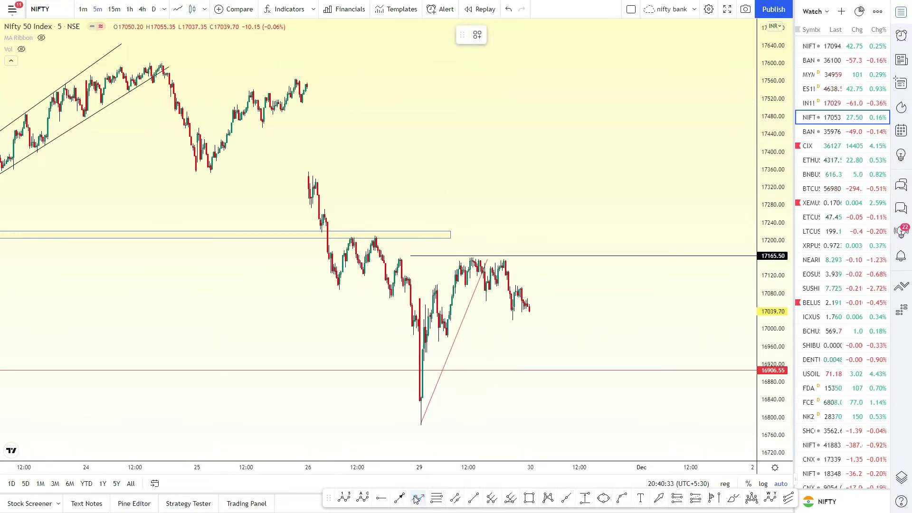
pyautogui.click(310, 76)
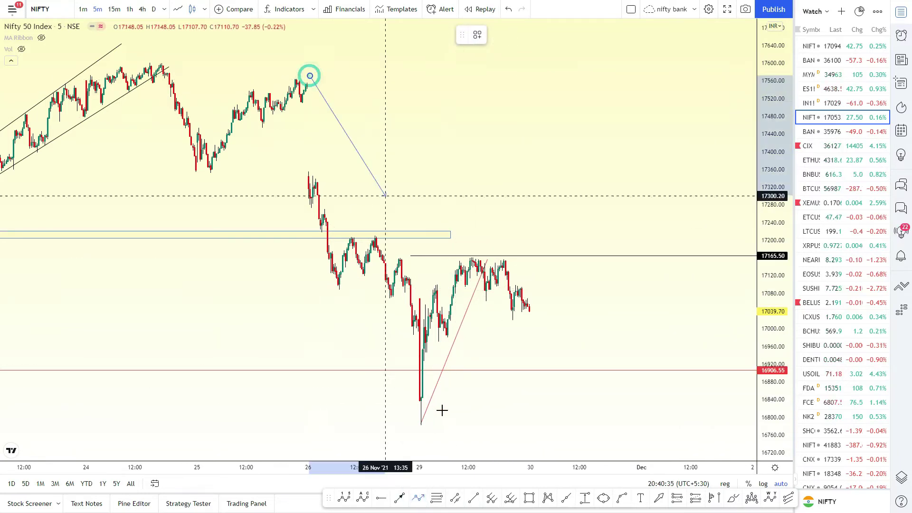
pyautogui.click(416, 411)
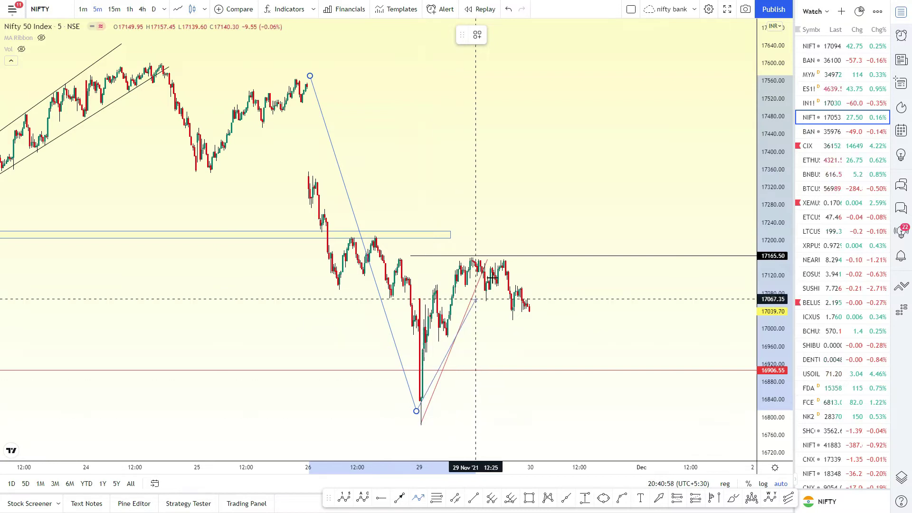
pyautogui.click(493, 255)
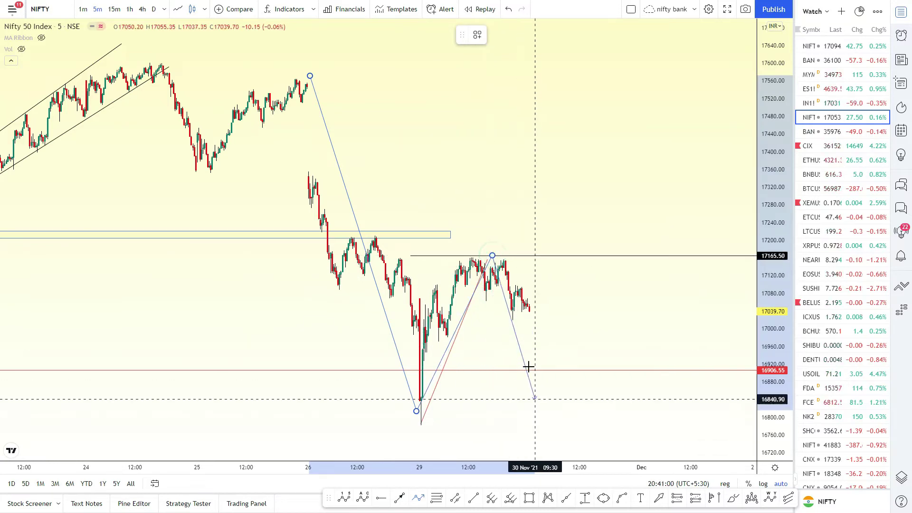
pyautogui.click(532, 349)
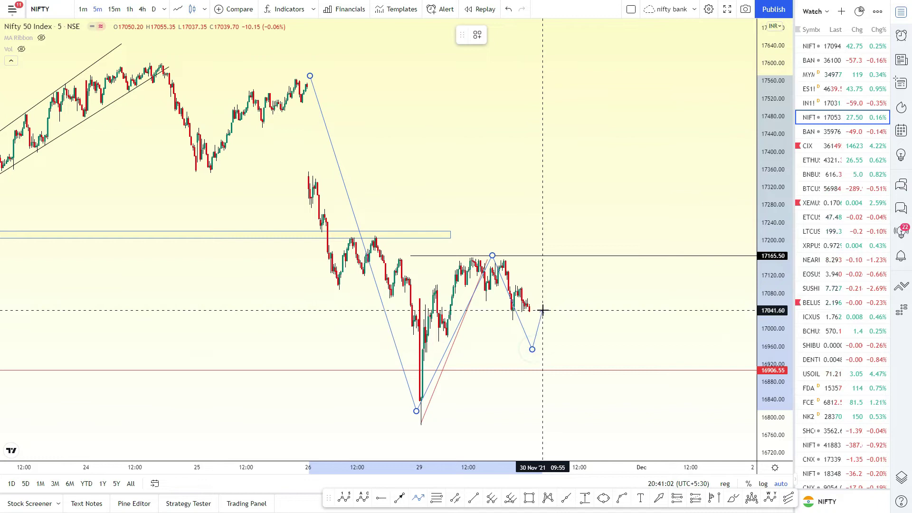
pyautogui.click(544, 310)
pyautogui.click(553, 330)
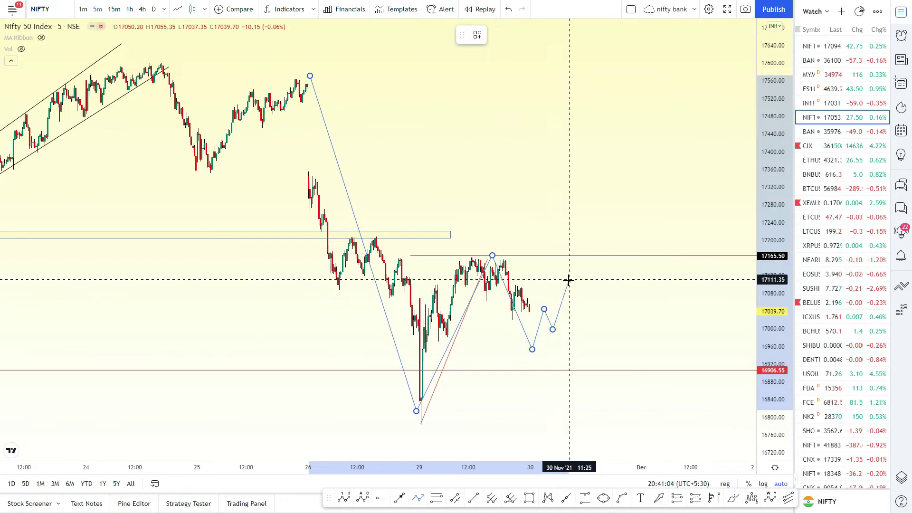
pyautogui.click(569, 280)
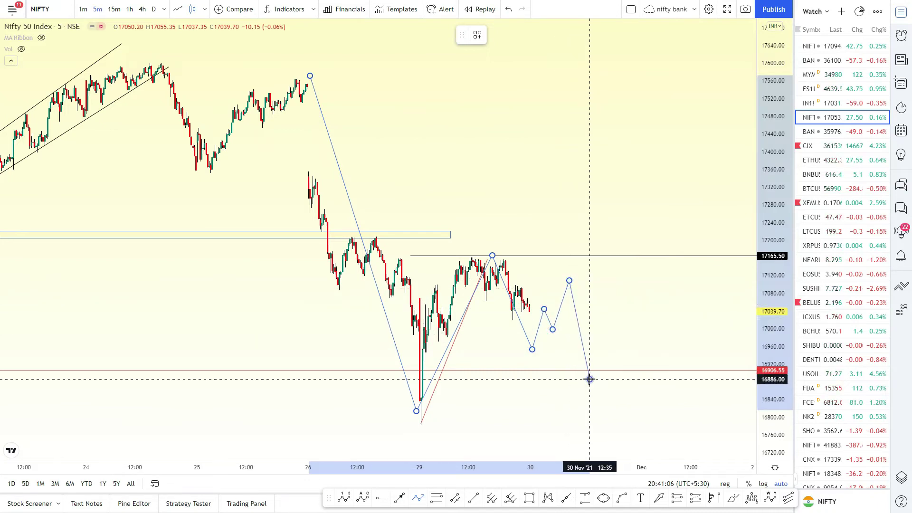
pyautogui.click(590, 378)
pyautogui.click(630, 152)
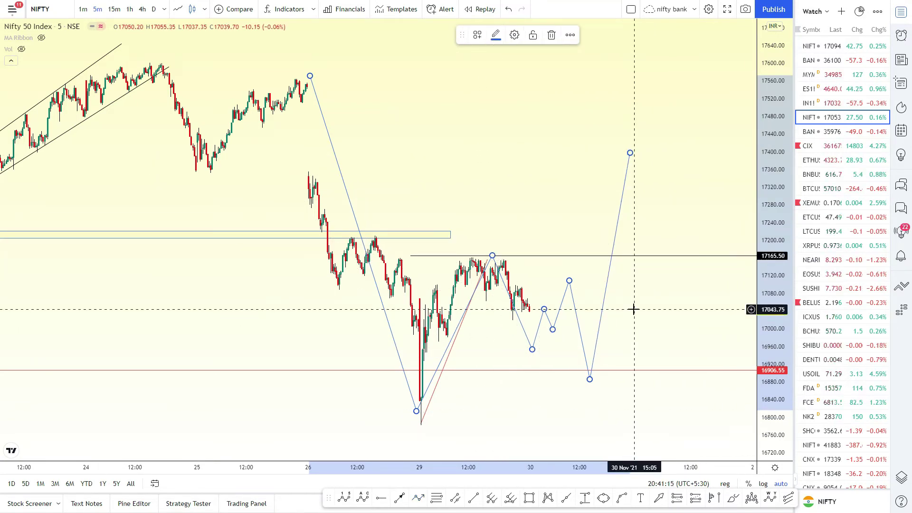
# - Switch to 15-minute candles and draw a Fib retracement from the 27 Oct high to the 29 Nov low
pyautogui.write('15')
pyautogui.press('Return')
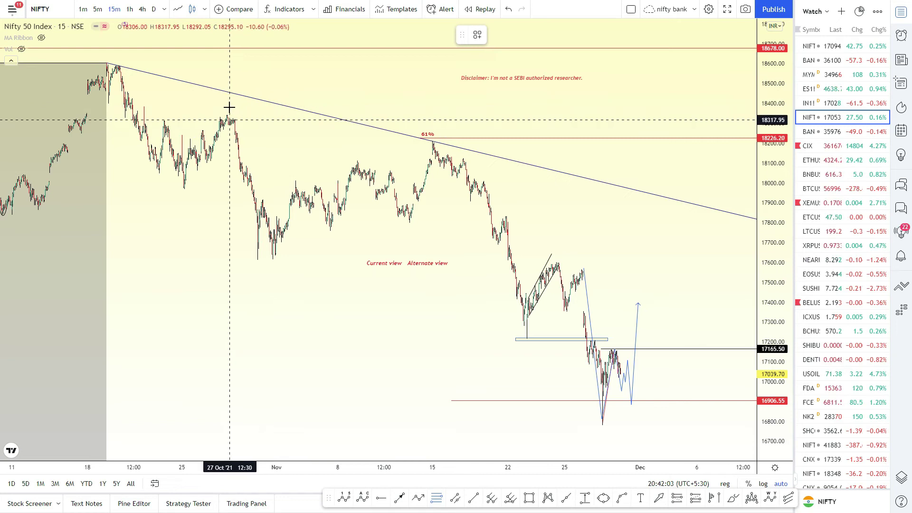
pyautogui.click(227, 115)
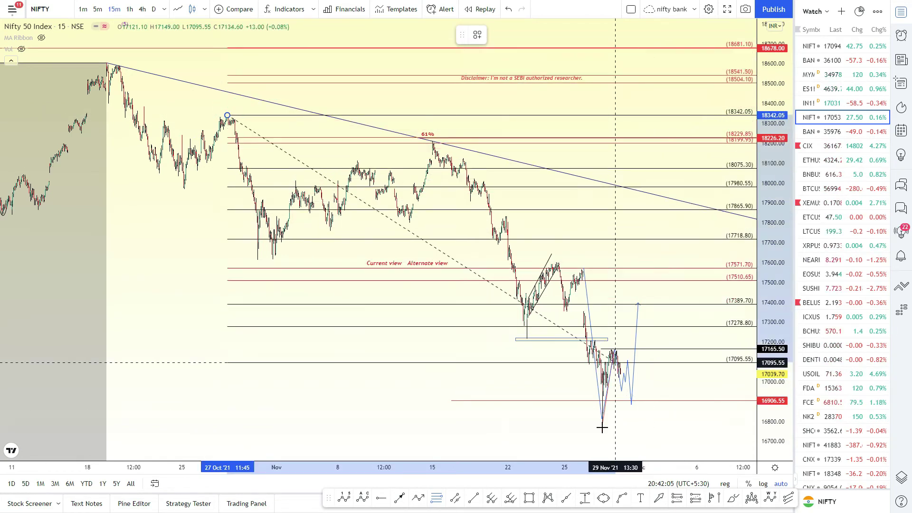
pyautogui.click(602, 425)
pyautogui.scroll(2, 634, 390)
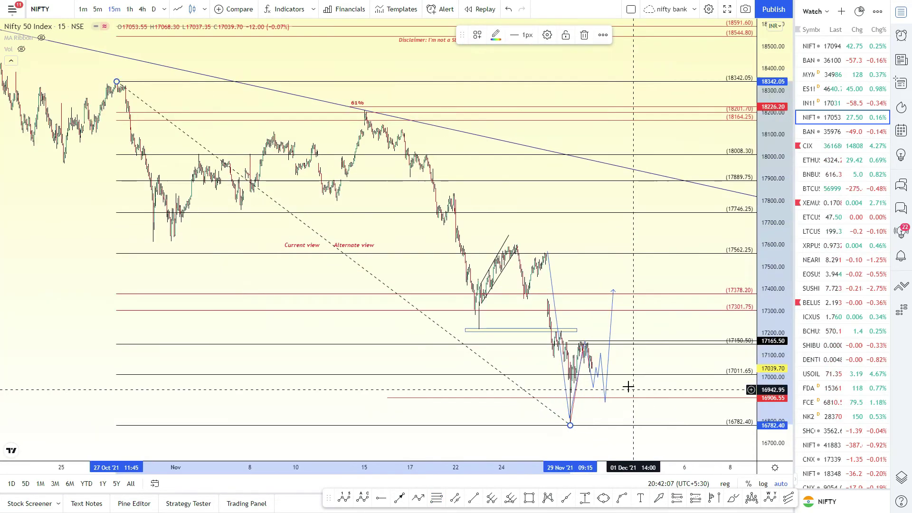